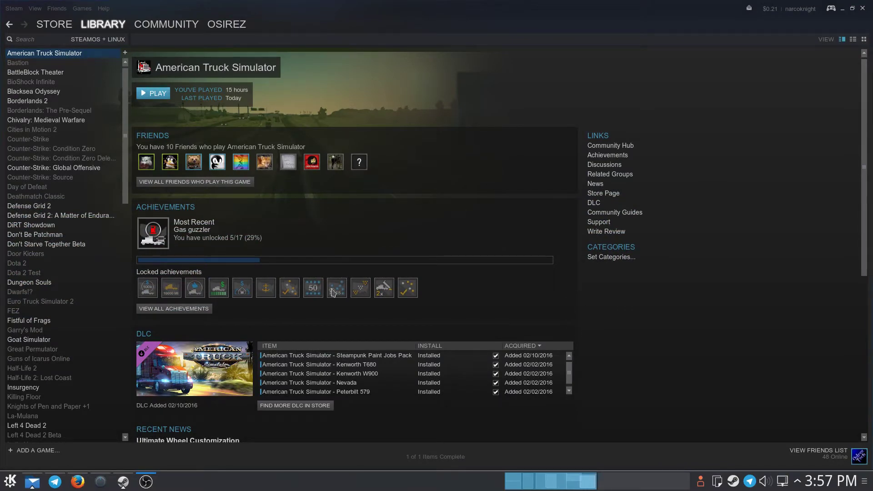
Switch to Dolphin's Downloads folder with the ES_This Time Around MP3, moving the window aside and back
key("alt+Tab")
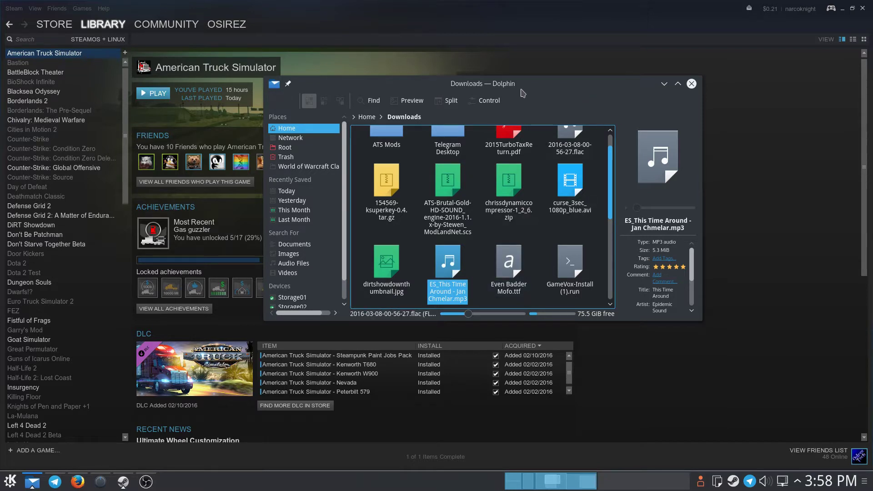
left_click_drag(505, 87, 872, 102)
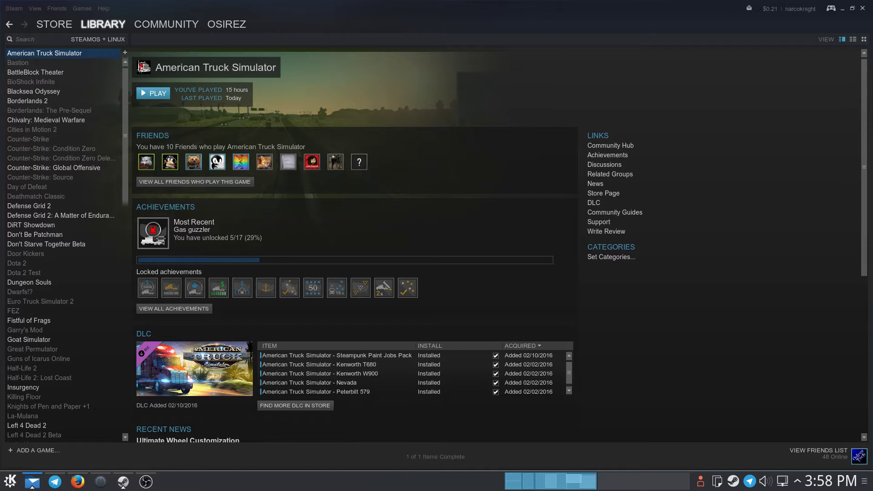
left_click_drag(872, 97, 549, 74)
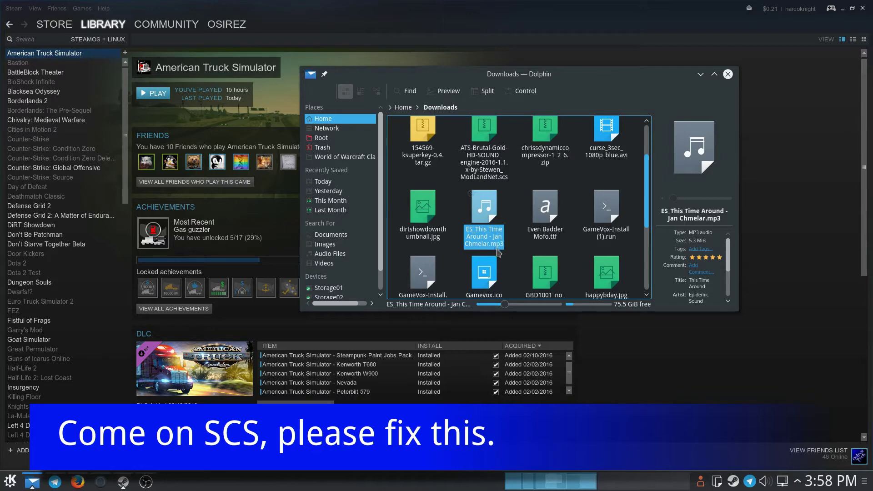
Launch the WinFF converter by searching 'winff' in the application launcher
key("alt+F1")
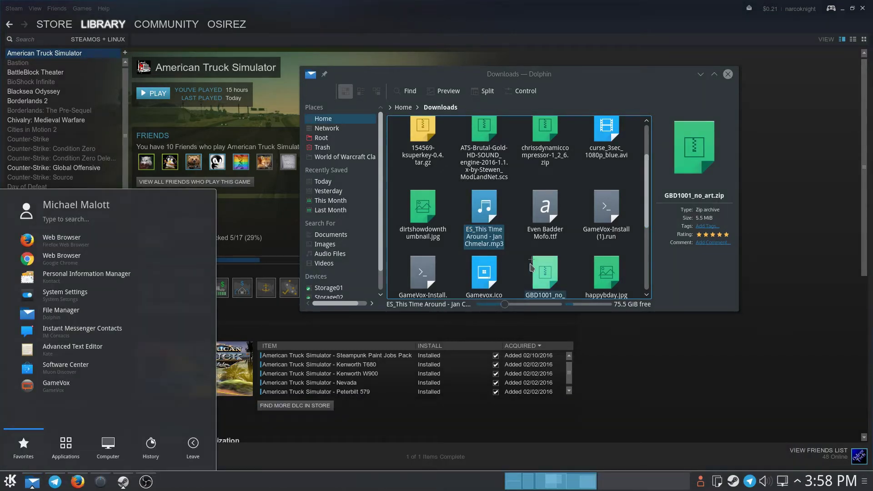
type("win")
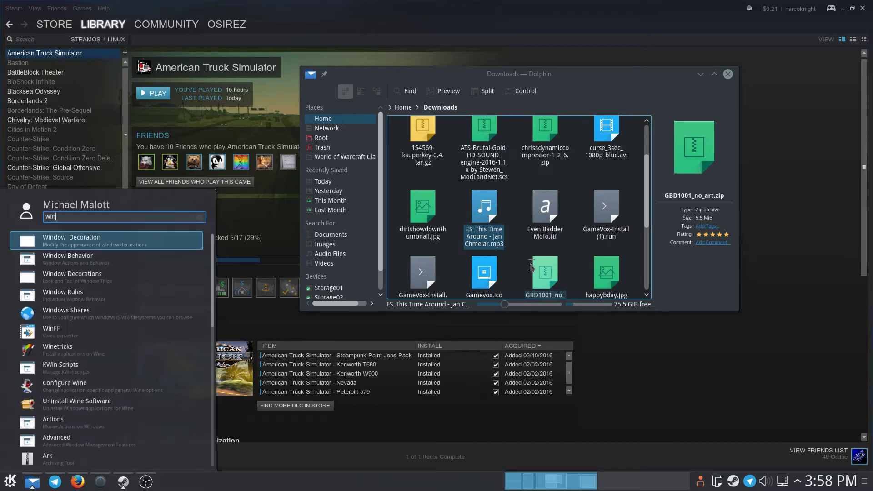
type("ff")
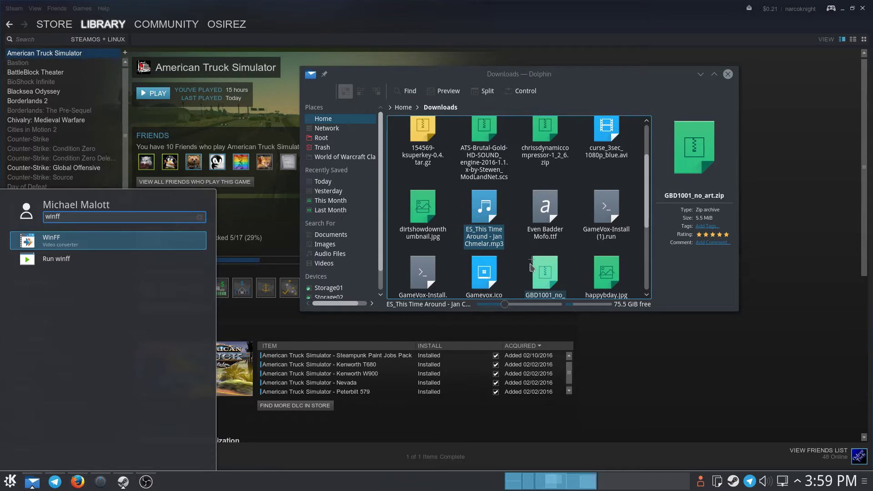
key("Return")
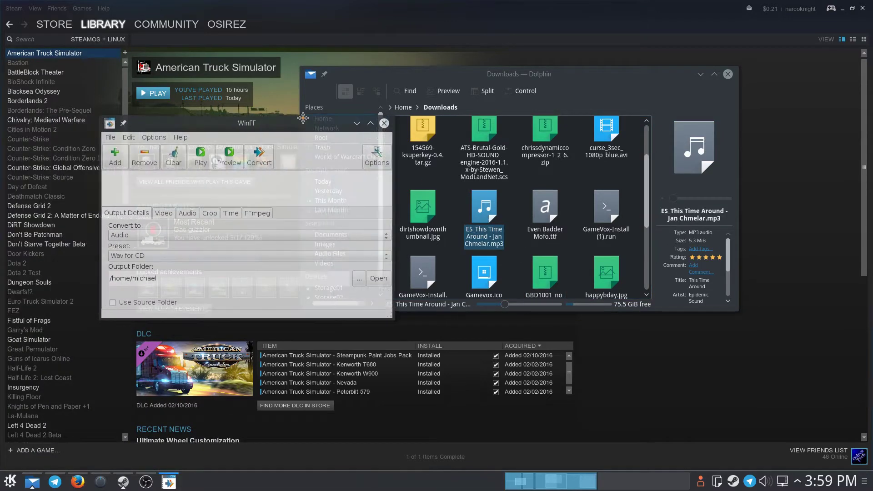
Arrange the Dolphin and WinFF windows and add the ES_This Time Around MP3 to WinFF's list
left_click_drag(470, 100, 558, 104)
left_click_drag(298, 127, 282, 126)
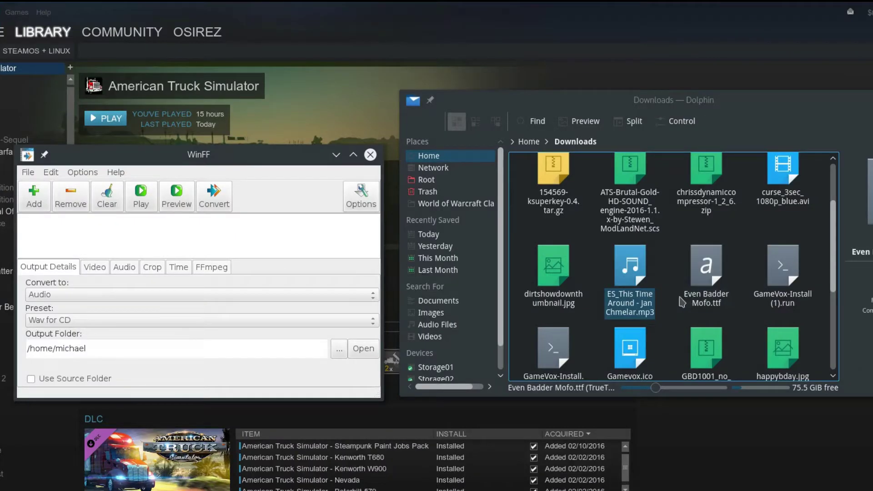
left_click_drag(654, 285, 180, 256)
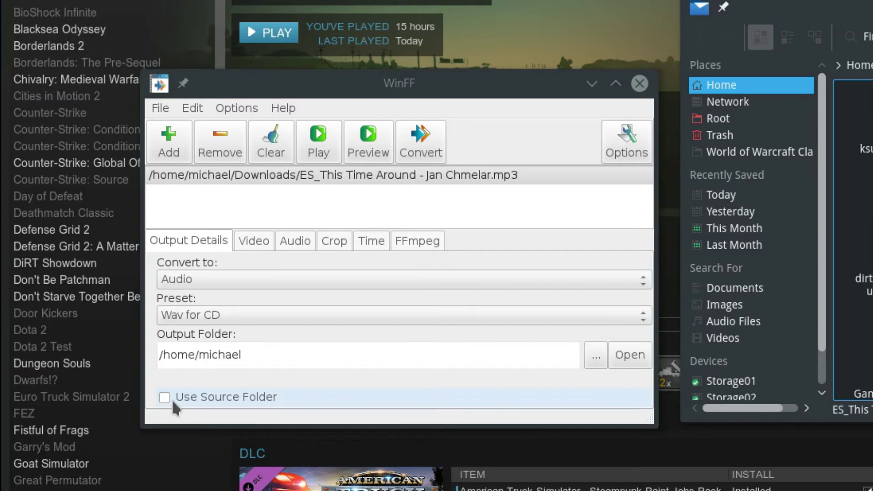
Tick Use Source Folder and set output to Audio with the OGG preset
left_click(187, 397)
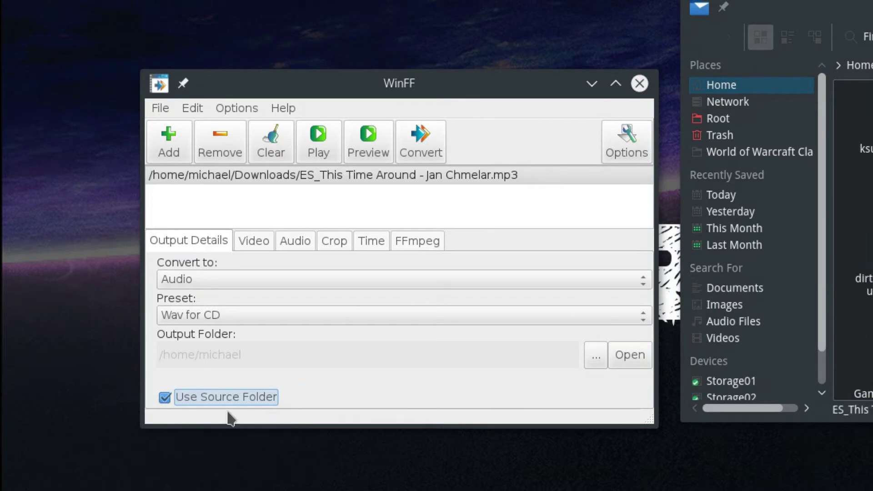
left_click(191, 280)
left_click(249, 279)
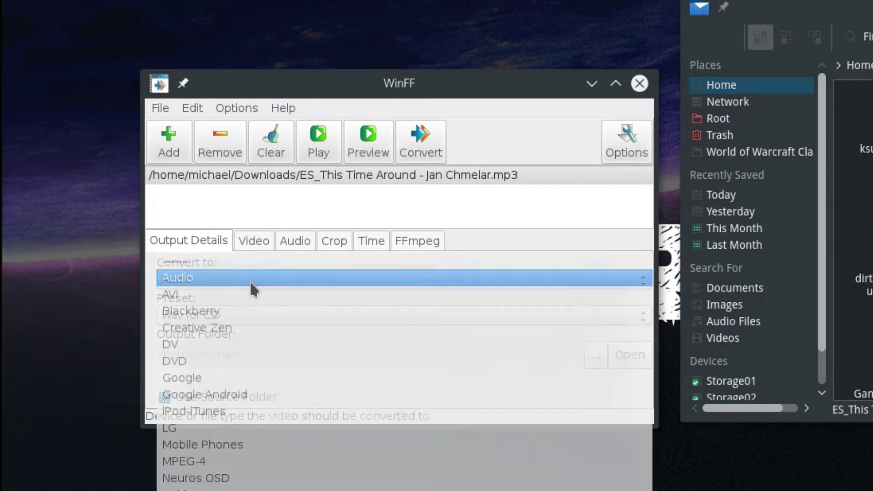
left_click(246, 315)
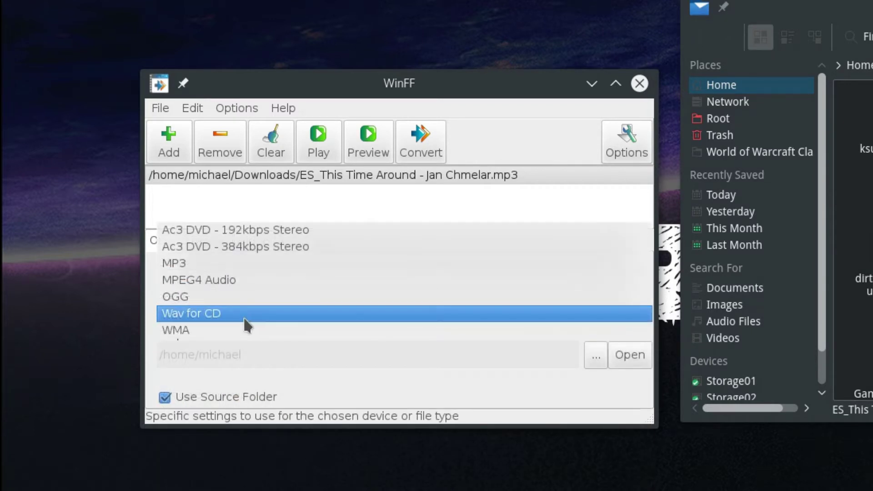
left_click(282, 299)
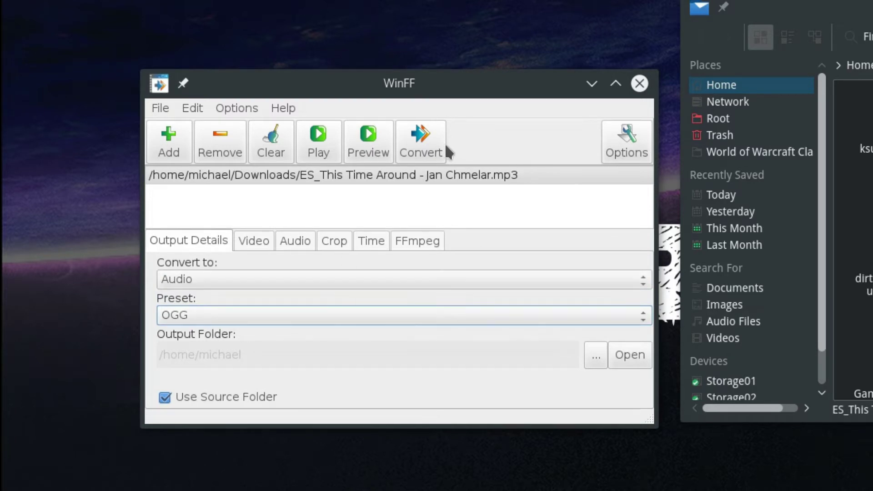
Convert the MP3 to OGG and select the new 1.9 MiB OGG file in Downloads
left_click(426, 137)
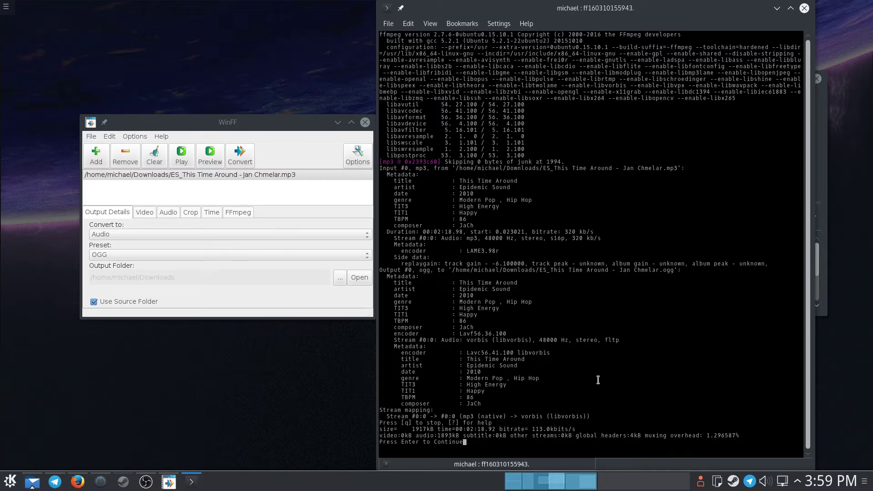
key("Return")
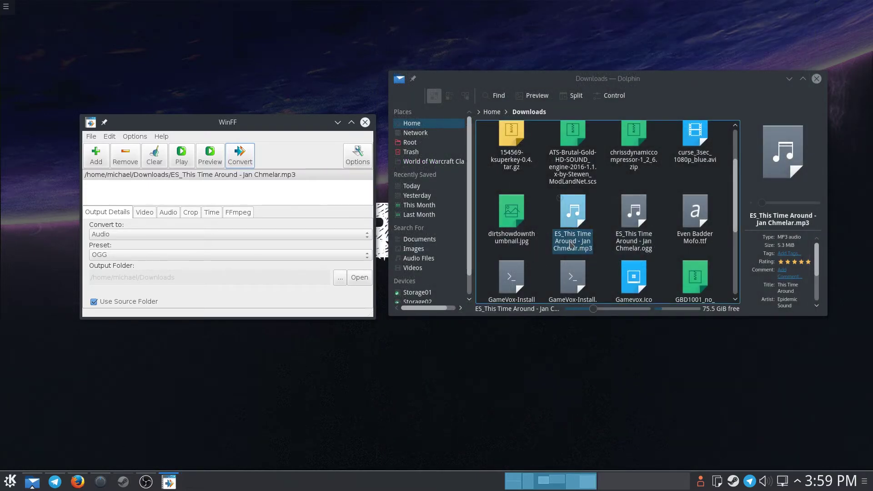
left_click(643, 234)
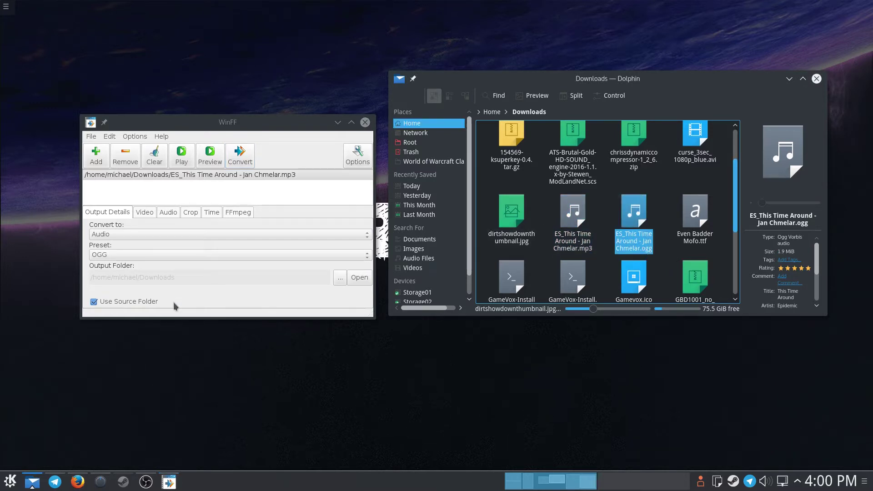
Close WinFF and open a second File Manager window from the launcher
left_click(365, 122)
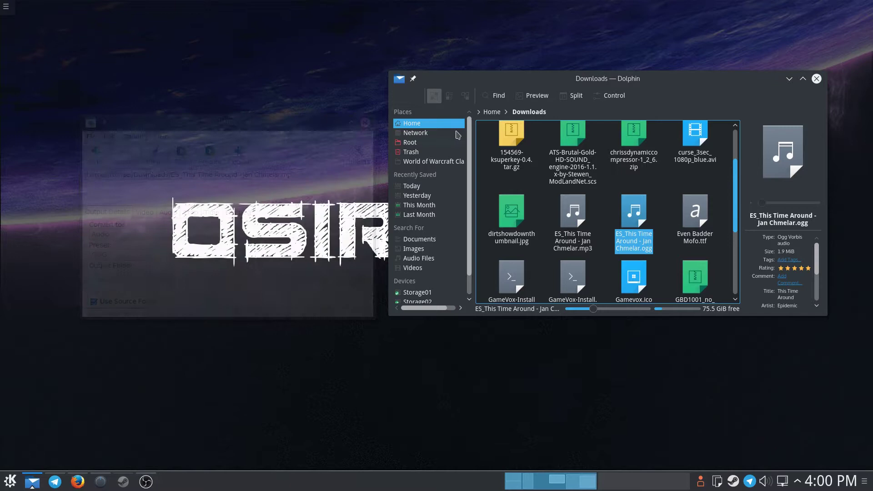
left_click_drag(578, 93, 567, 51)
left_click(10, 481)
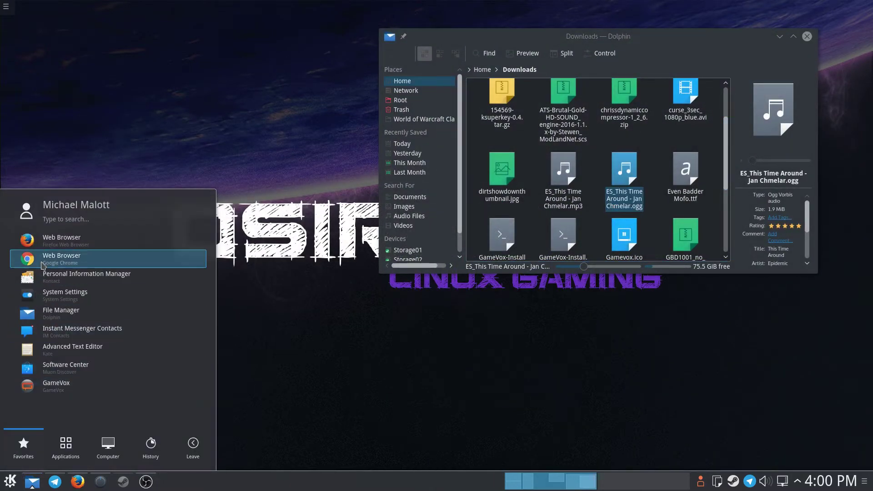
left_click(44, 308)
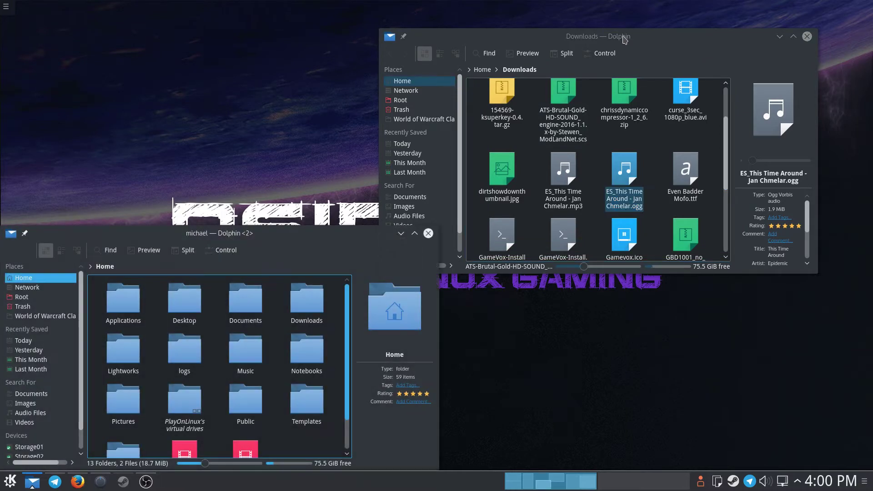
Place Downloads on the left and tile the Home folder window to the right half
left_click_drag(599, 36, 286, 55)
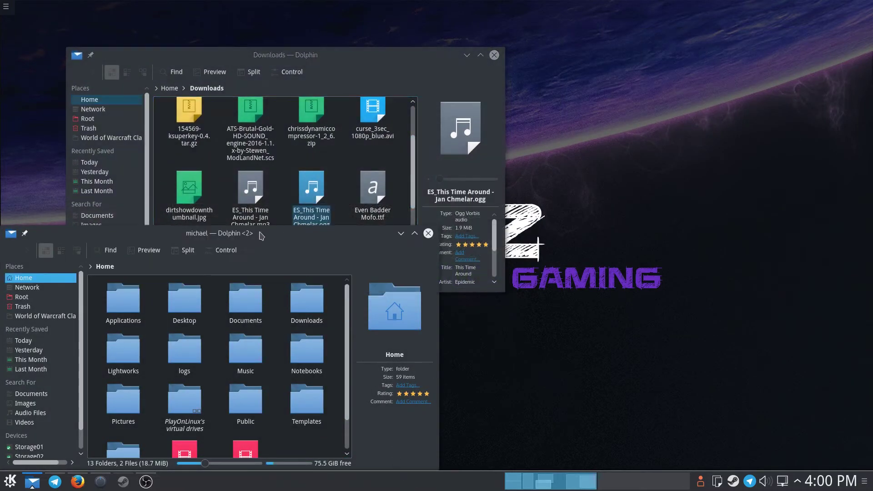
left_click_drag(259, 231, 687, 86)
left_click_drag(368, 62, 4, 201)
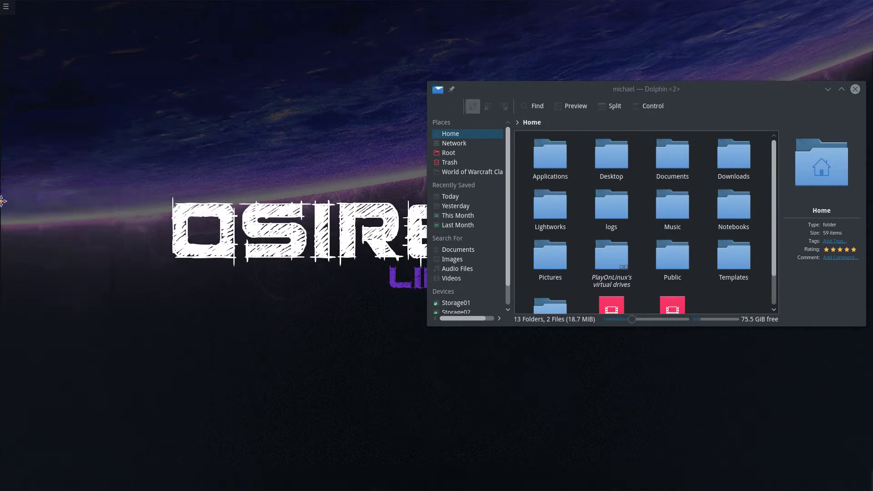
left_click_drag(617, 97, 872, 173)
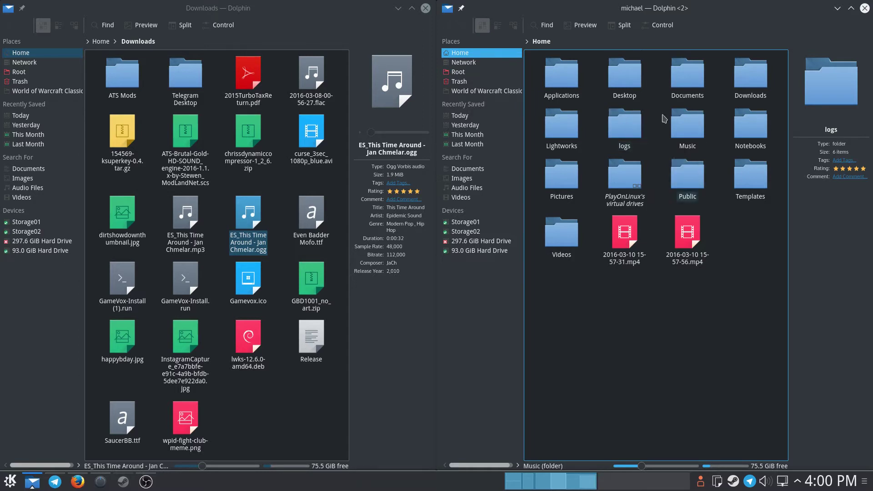
Show hidden files in the Home window and browse to .local/share/American Truck Simulator
left_click(668, 30)
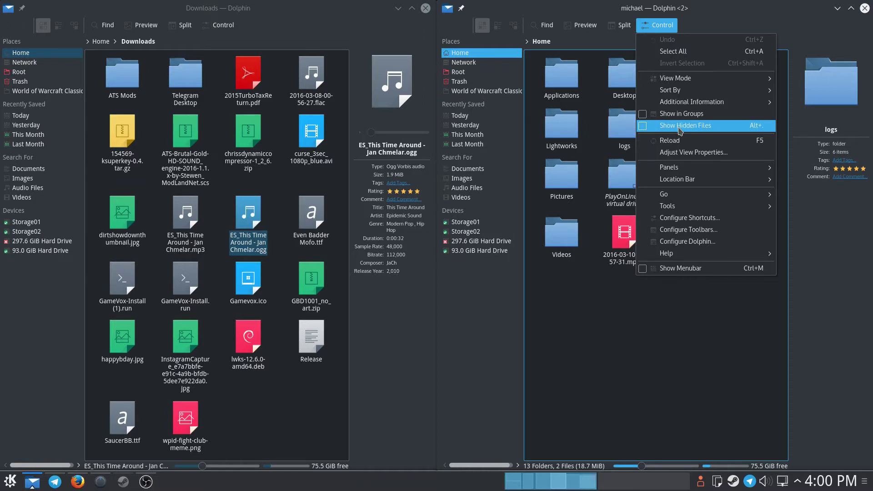
left_click(665, 29)
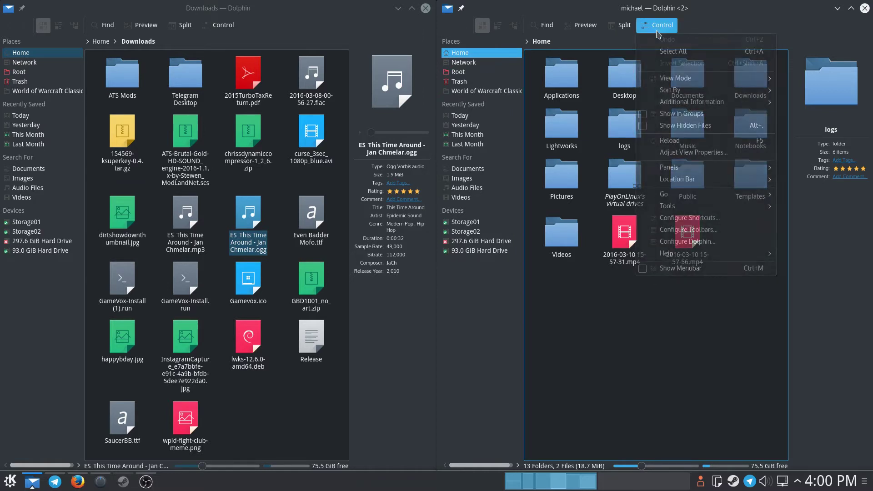
left_click(681, 128)
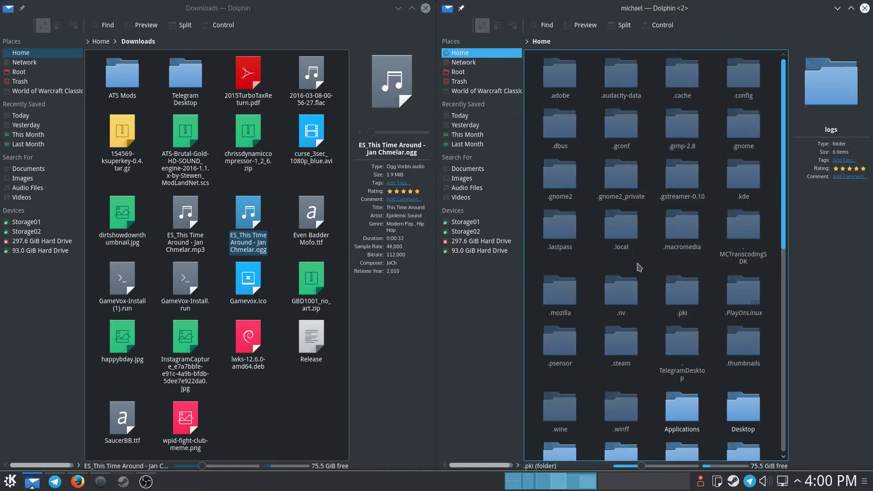
double_click(621, 223)
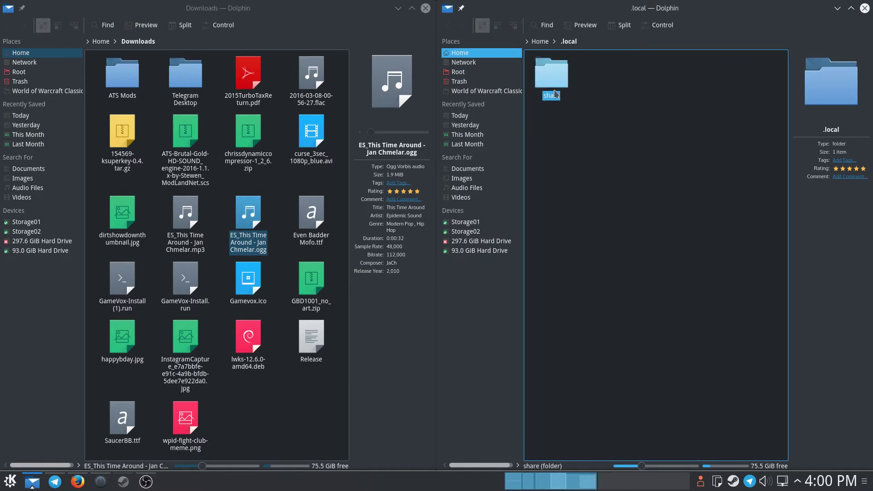
double_click(559, 76)
double_click(746, 86)
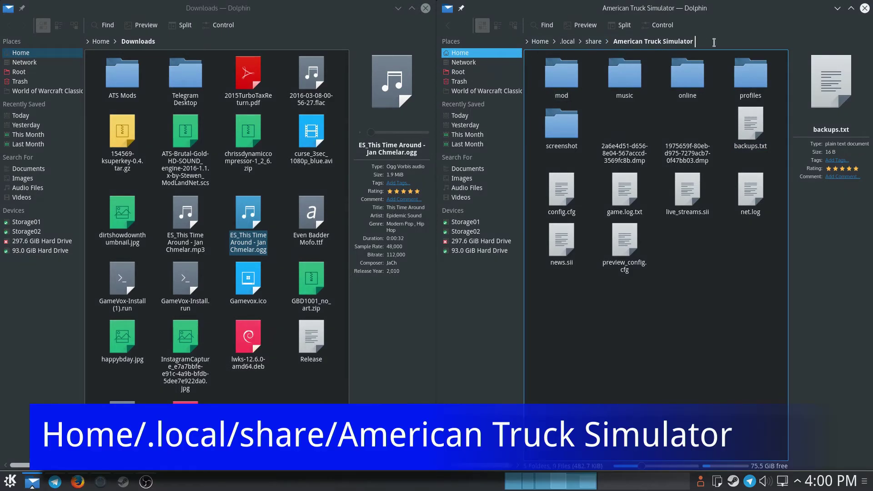
Open the game's music folder and move the old Trap Queen track to the trash
double_click(634, 89)
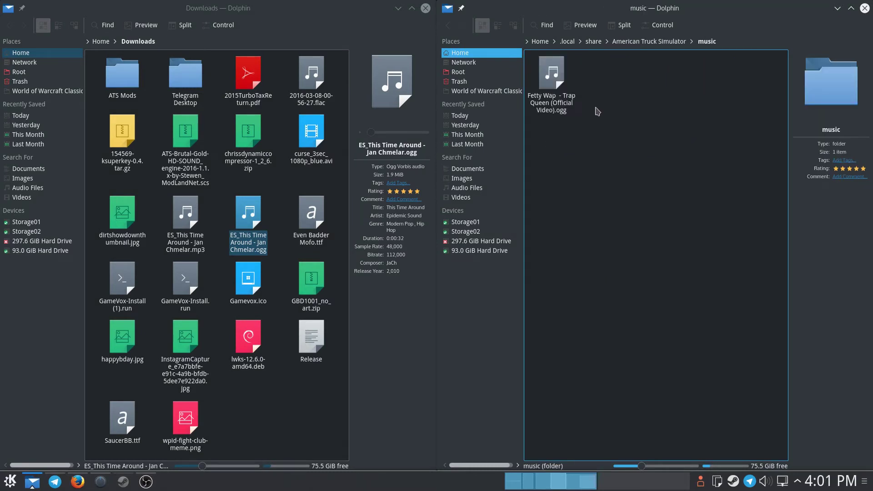
left_click(551, 84)
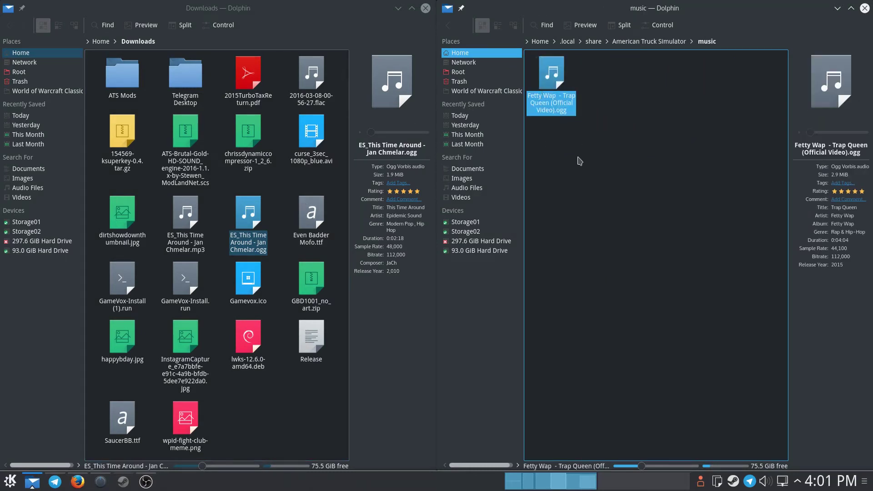
key("Delete")
key("Return")
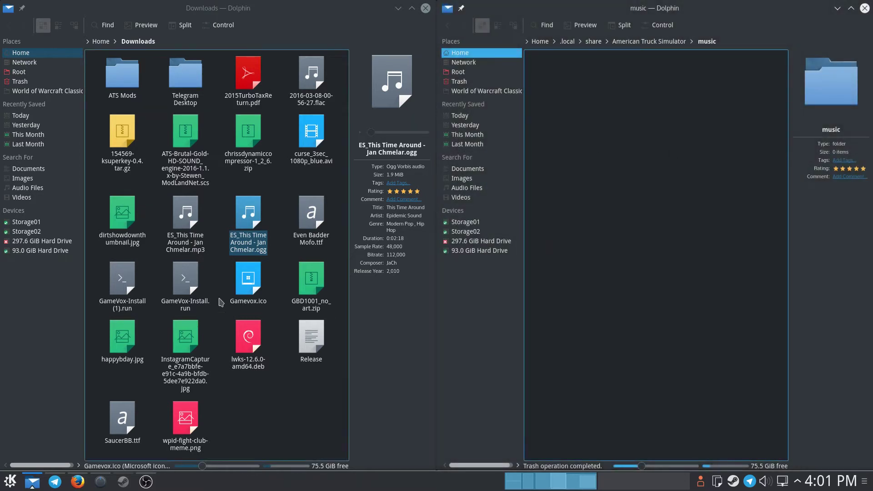
Copy ES_This Time Around - Jan Chmelar.ogg from Downloads into the music folder
left_click_drag(253, 221, 642, 129)
left_click(659, 145)
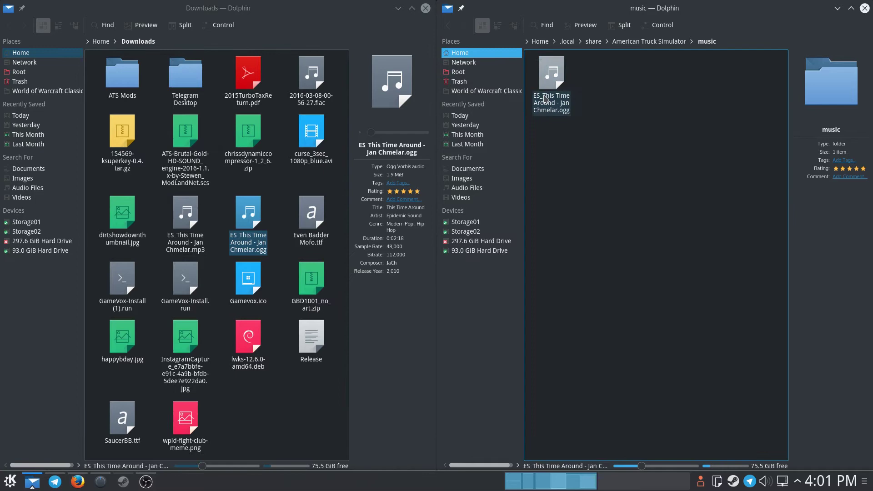
left_click(121, 483)
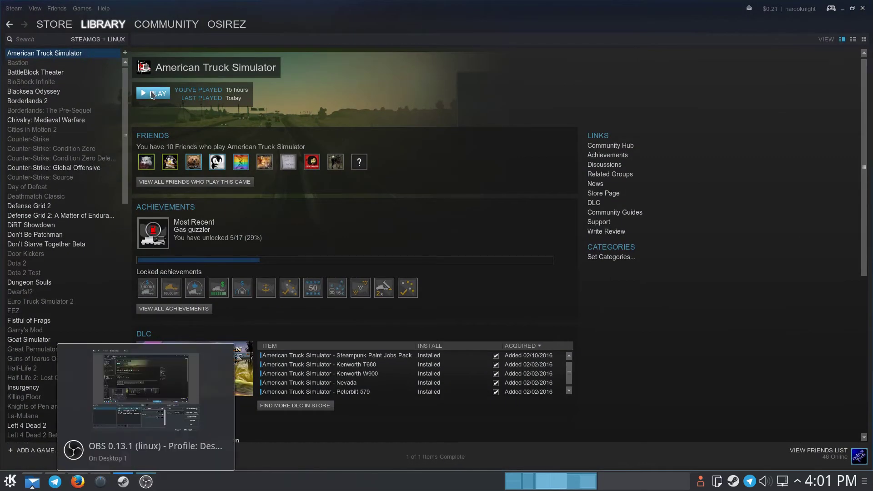
Launch American Truck Simulator from the Steam library using the normal 'Play American Truck Simulator' option
left_click(152, 94)
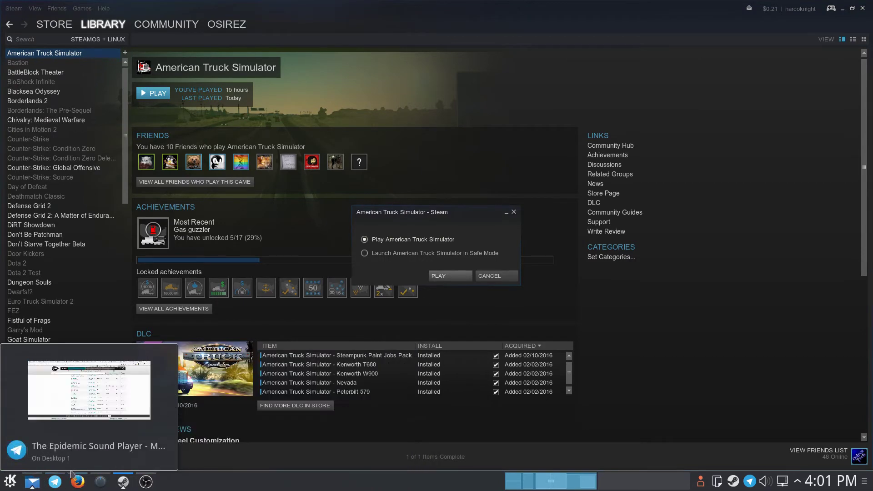
mouse_move(30, 485)
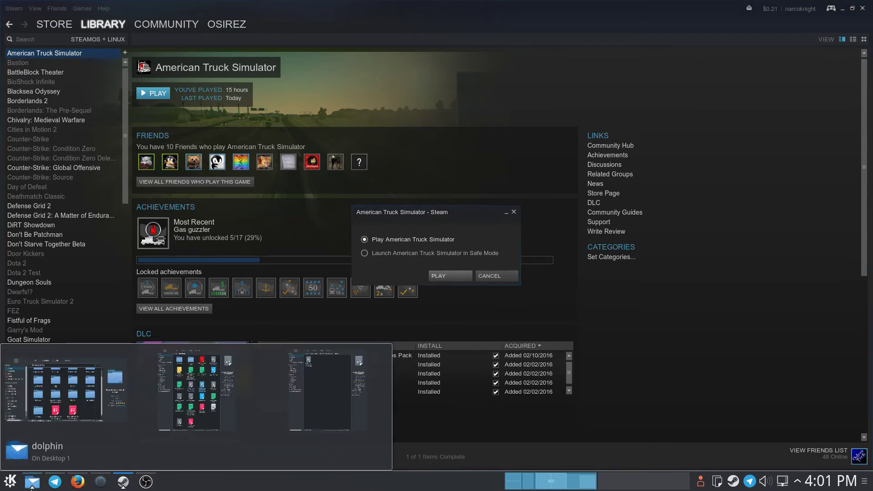
left_click(325, 399)
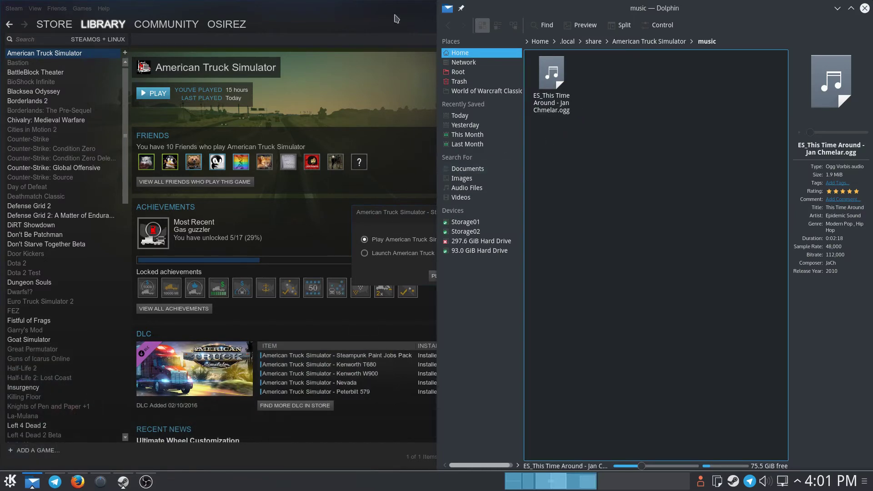
left_click(350, 9)
left_click(164, 94)
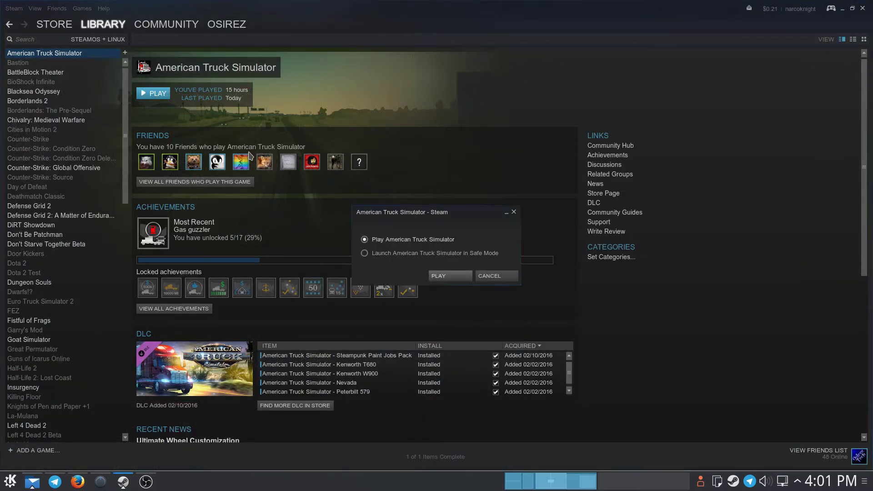
left_click(437, 276)
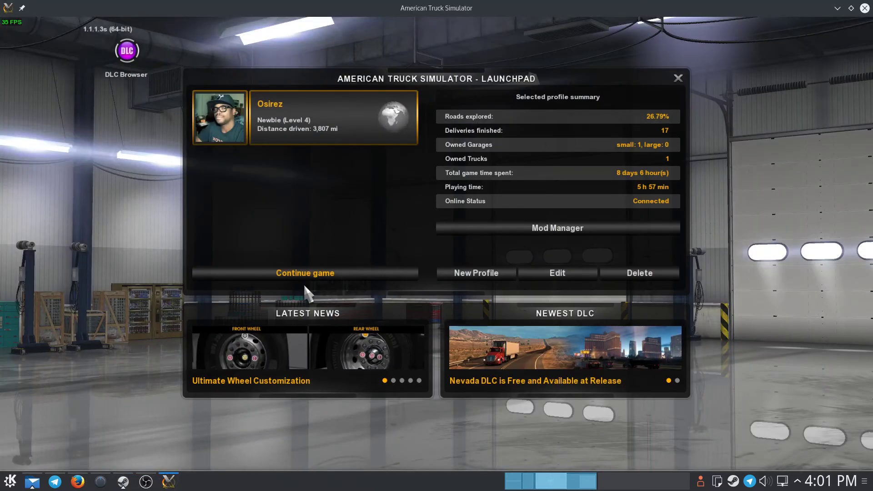
Continue the career profile from the launchpad and open the Radio Player with R
left_click(282, 275)
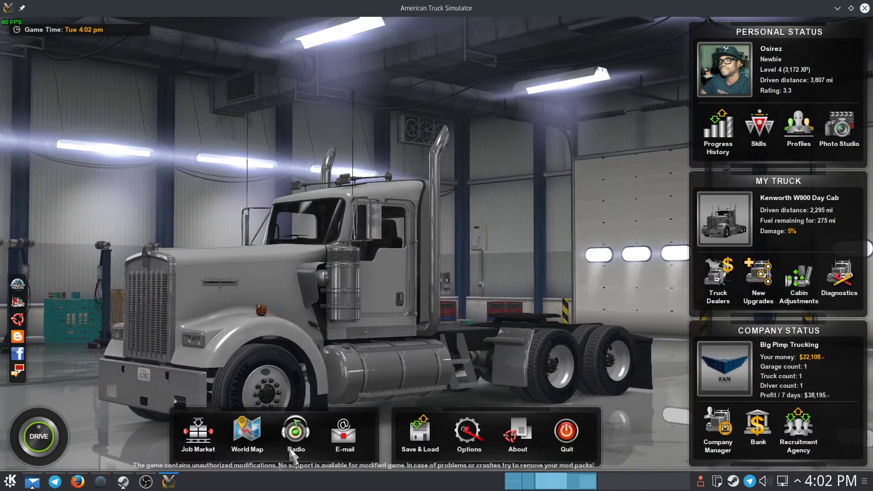
key("r")
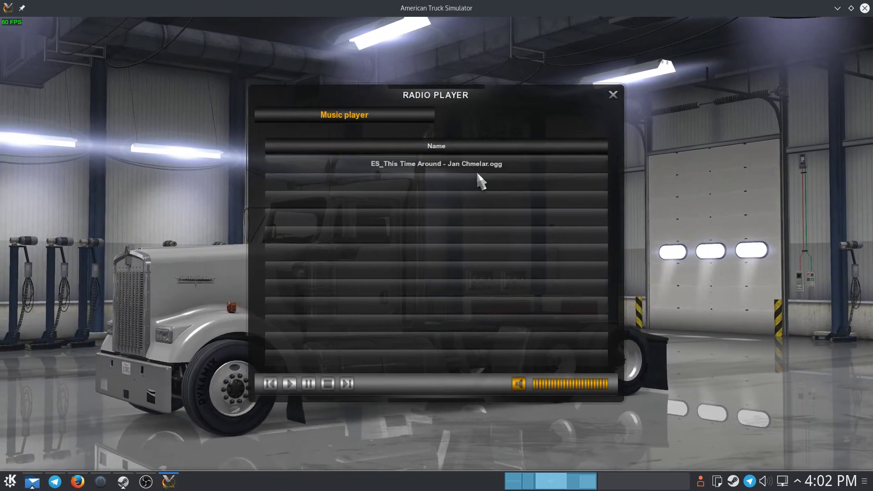
Play ES_This Time Around - Jan Chmelar.ogg, turn the volume down, and close the Radio Player
left_click(395, 169)
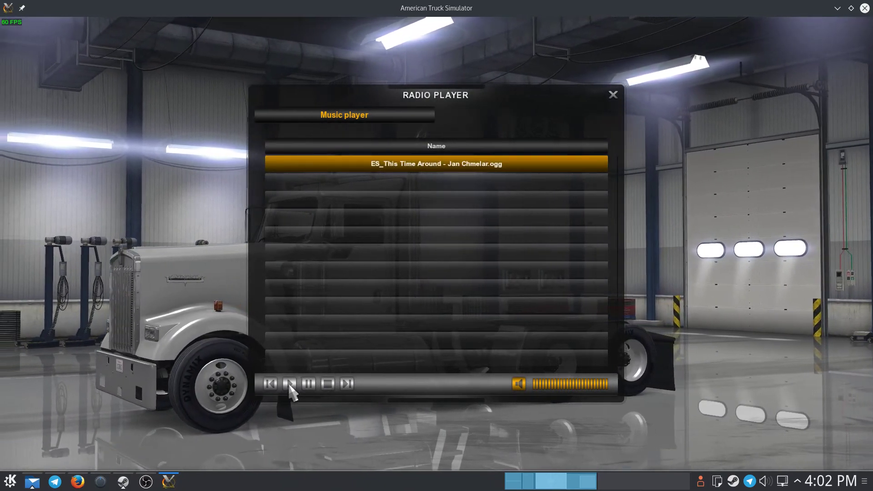
left_click(289, 383)
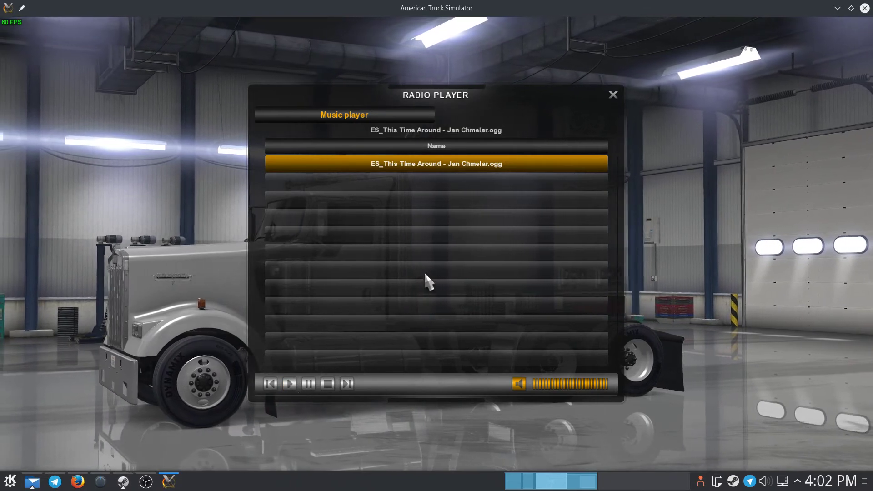
left_click_drag(575, 389, 548, 390)
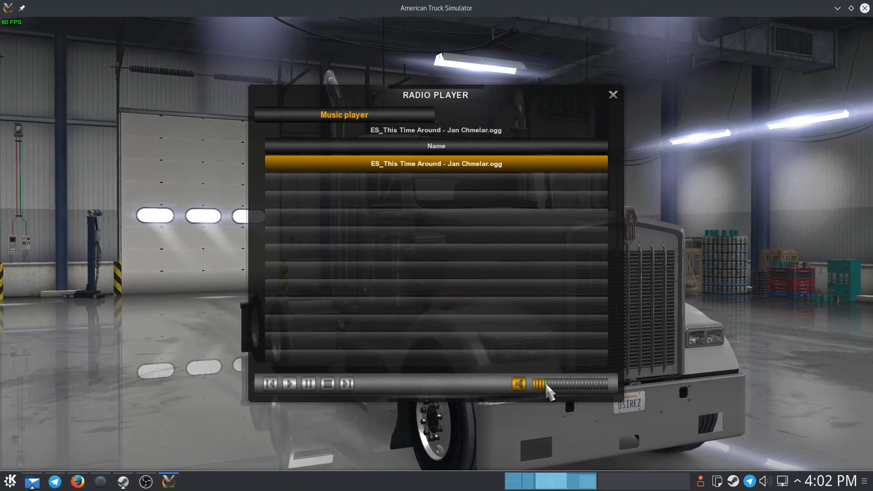
left_click(612, 96)
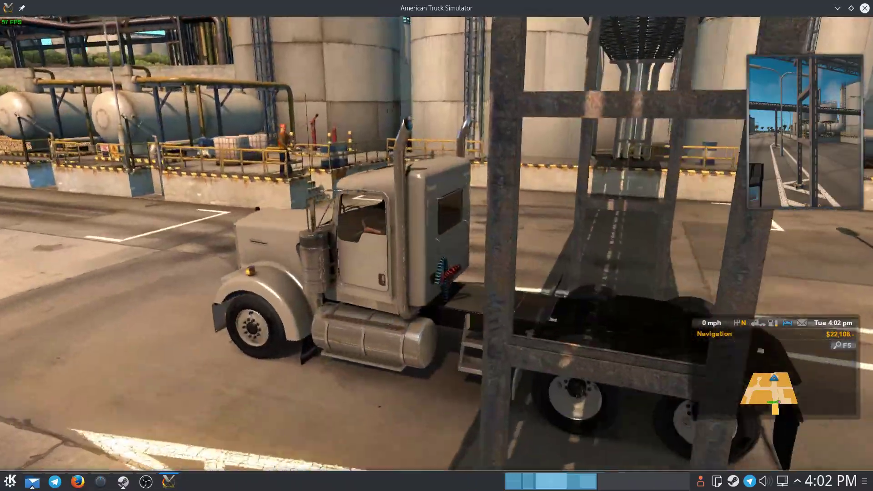
Go back to the garage menu and reopen the Radio Player, still playing 'ES_This Time Around - Jan Chmelar.ogg'
key("Escape")
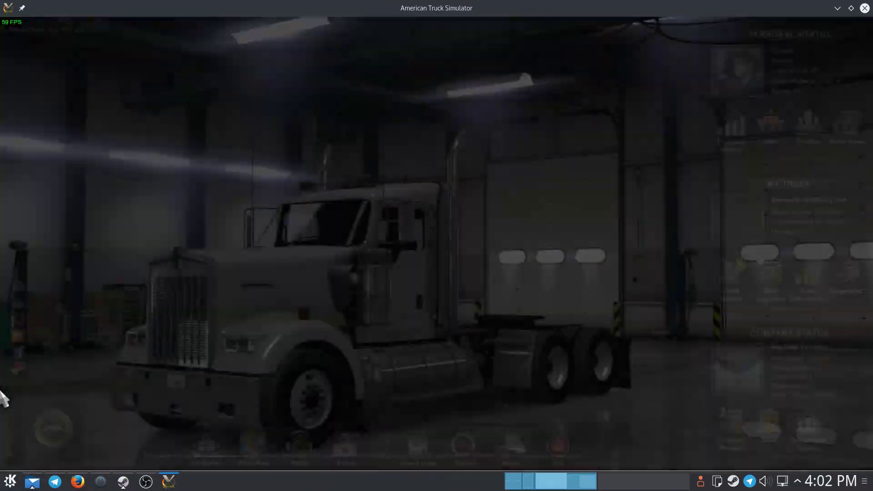
left_click(296, 432)
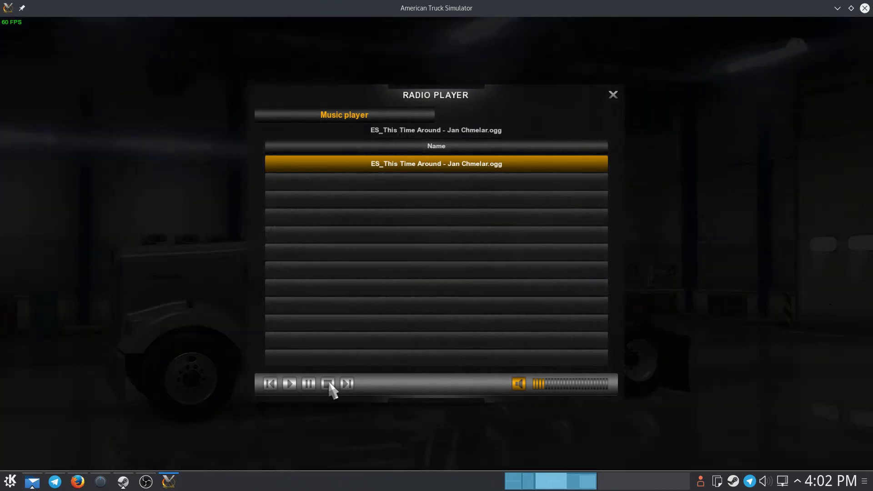
Stop the track, close the Radio Player, and confirm quitting American Truck Simulator
left_click(328, 385)
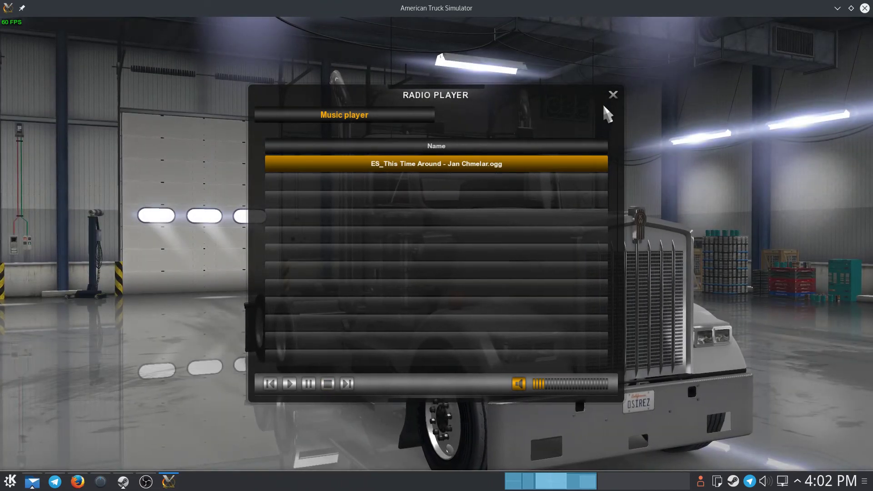
left_click(613, 95)
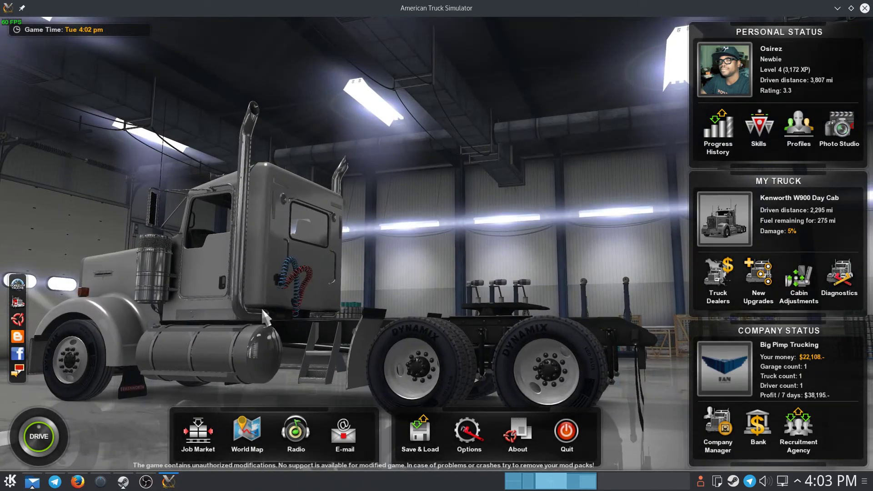
key("Escape")
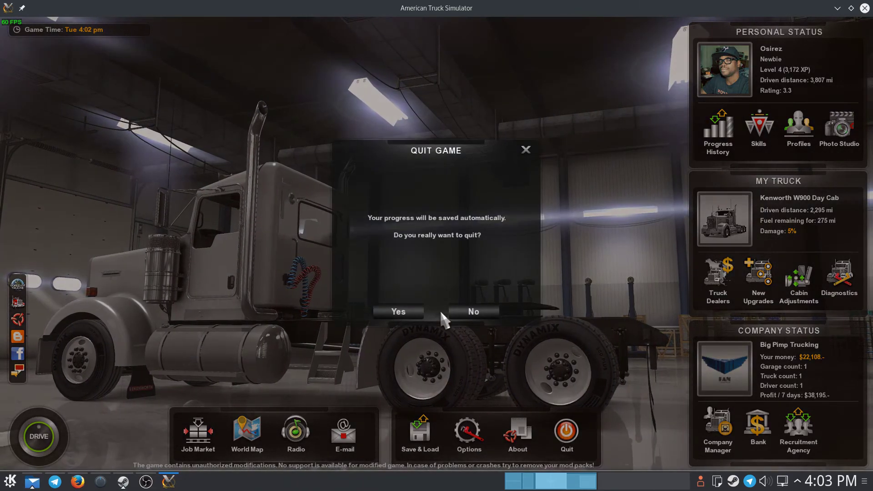
left_click(409, 316)
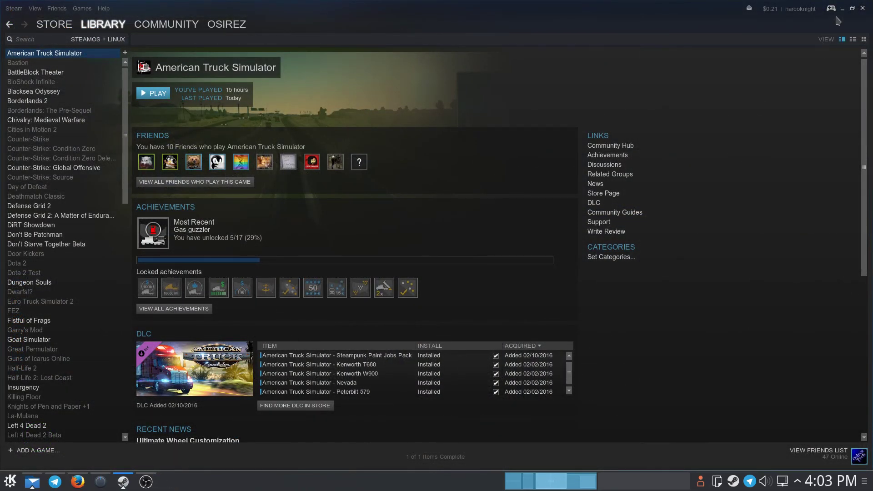
Minimize Steam, close the music-folder and Downloads windows, and dismiss the game launch dialog
left_click(842, 9)
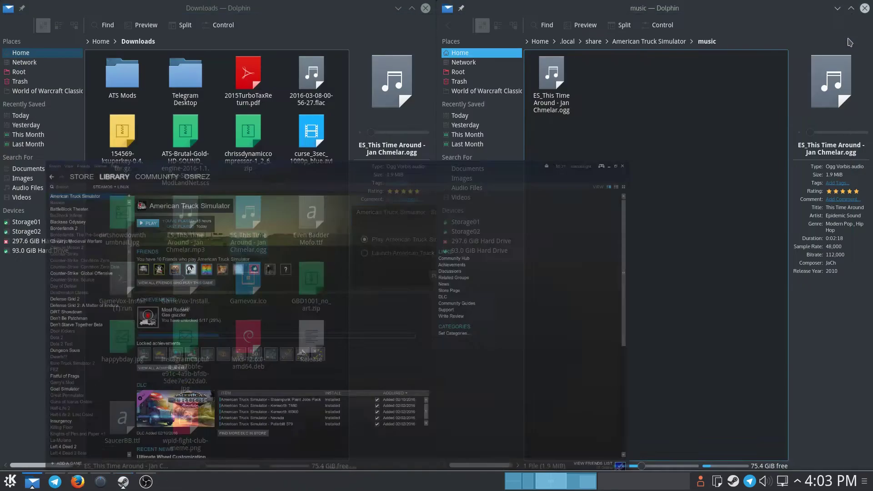
left_click(865, 8)
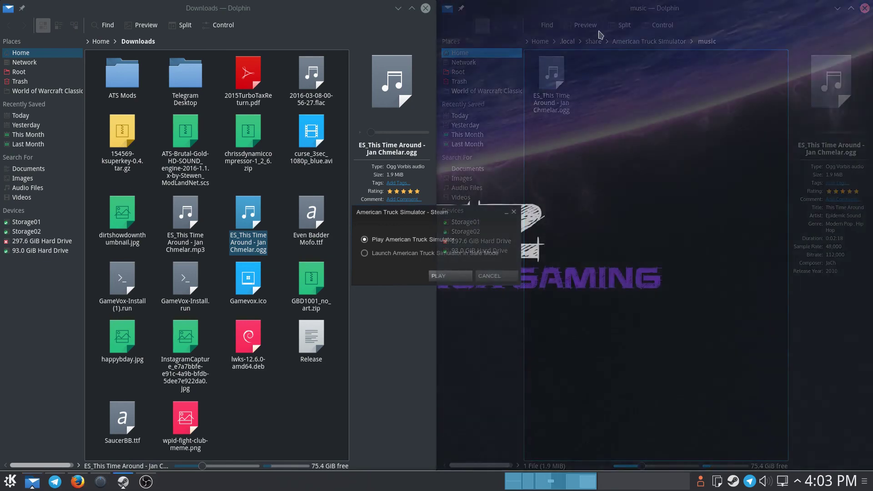
left_click(425, 8)
left_click(514, 212)
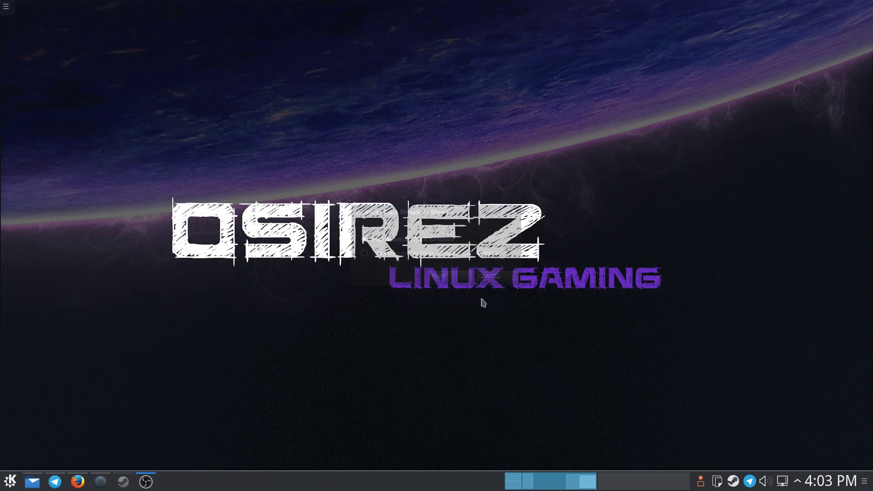